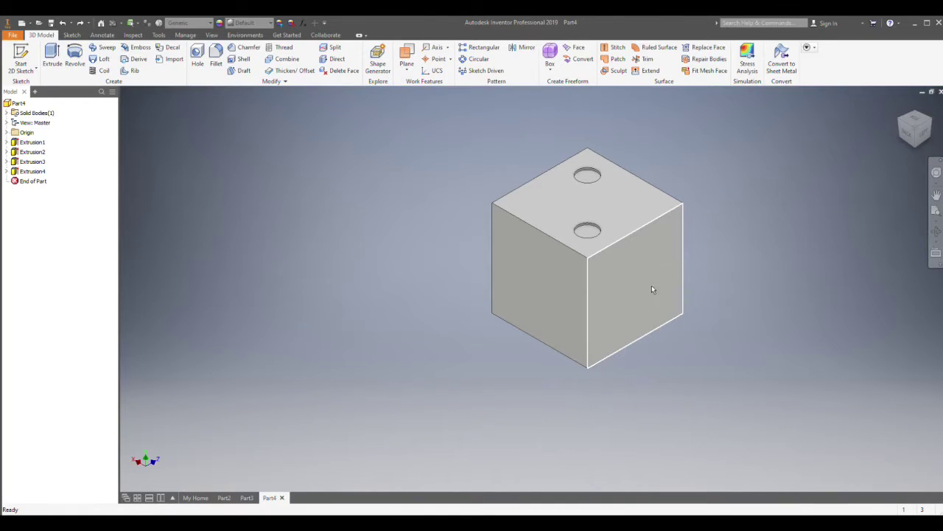
# Start a 2D sketch on the cube's blank left face, adjacent to the one-dot face.
pyautogui.click(71, 35)
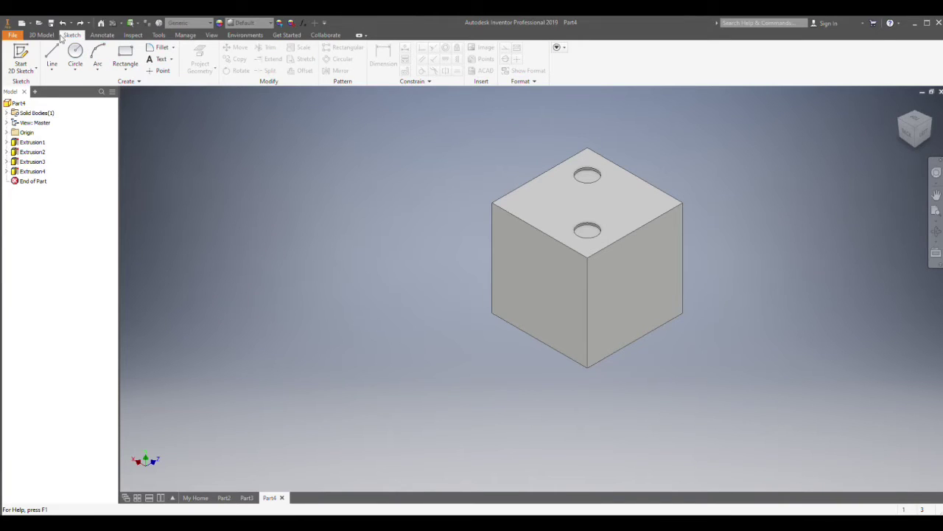
pyautogui.click(41, 35)
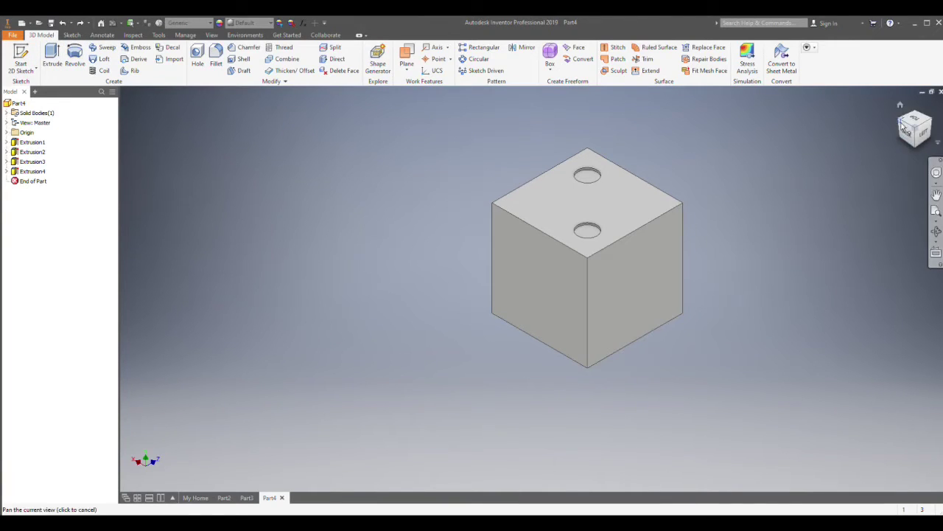
pyautogui.click(903, 127)
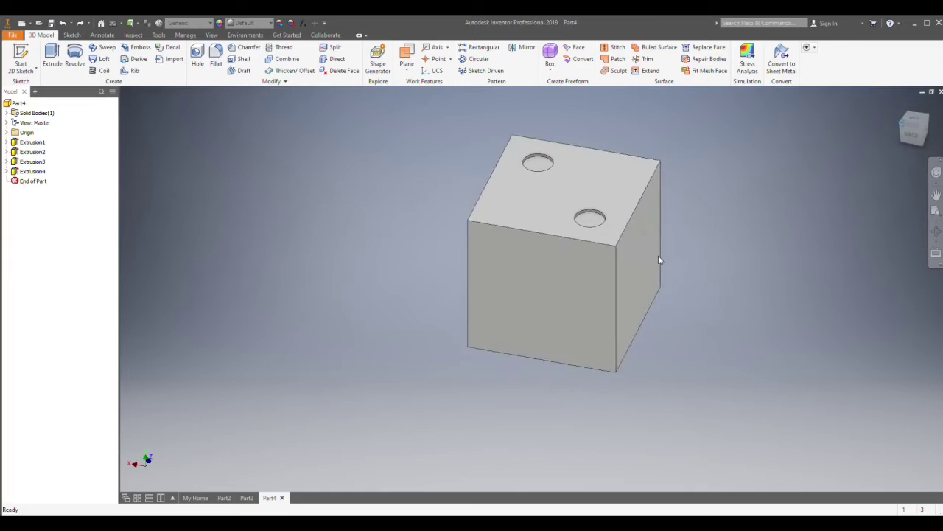
pyautogui.click(933, 126)
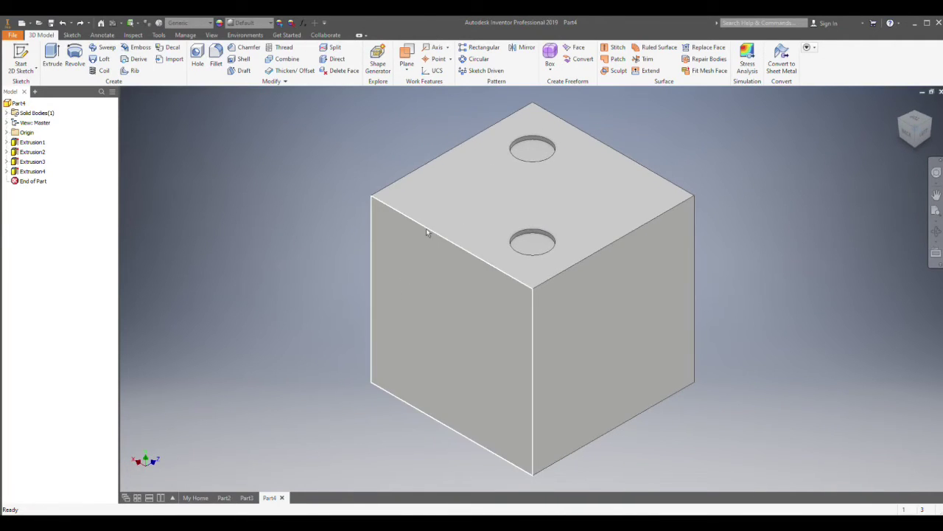
pyautogui.click(24, 53)
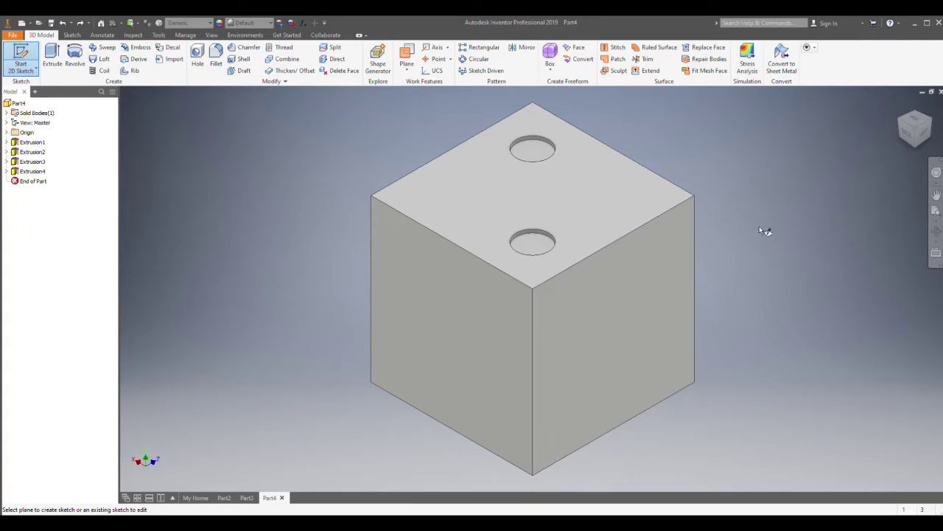
pyautogui.click(900, 122)
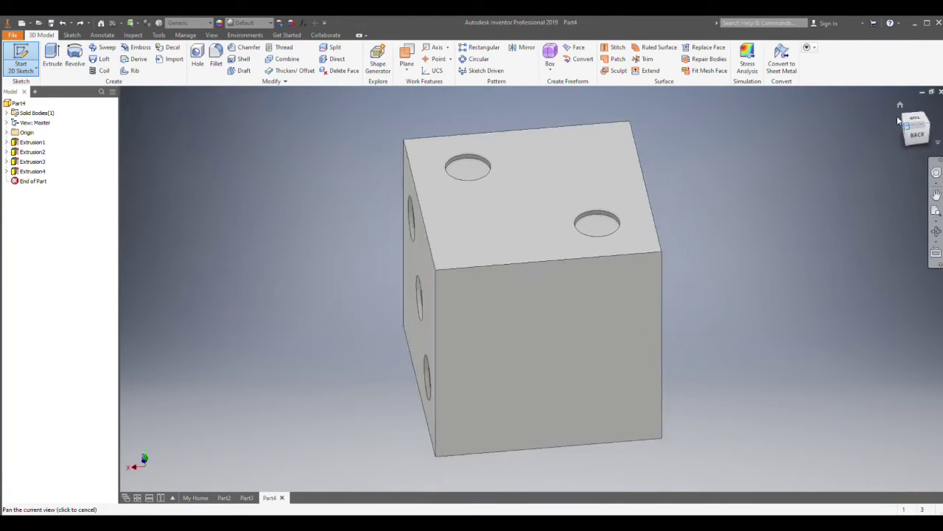
pyautogui.click(899, 120)
pyautogui.click(898, 120)
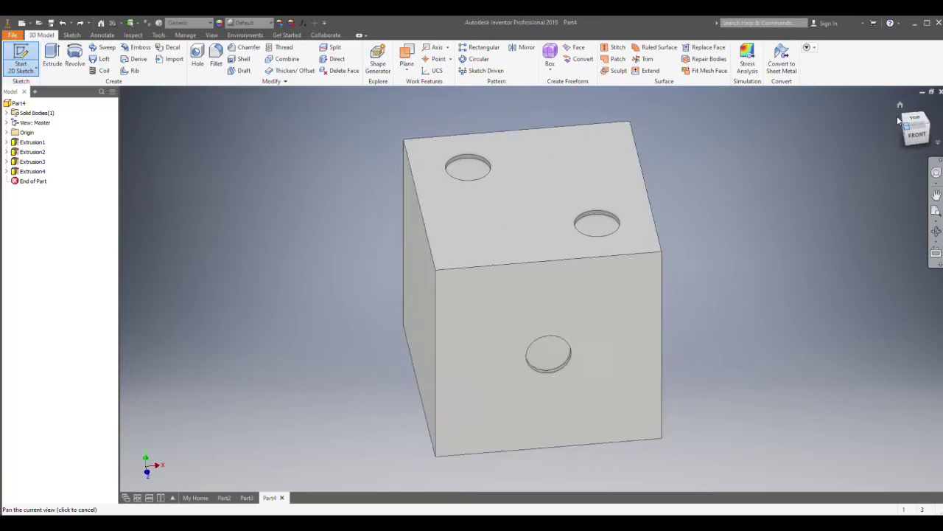
pyautogui.click(458, 312)
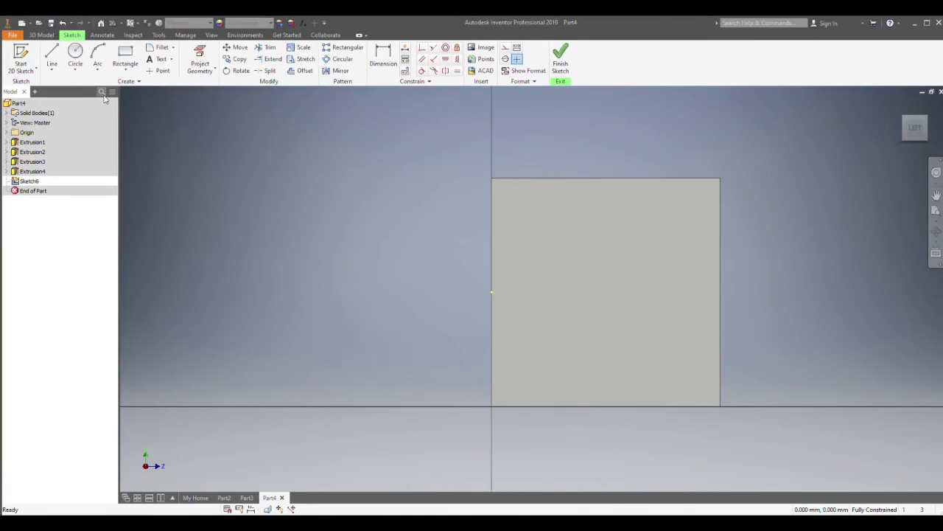
# Sketch a circle about 12.8 mm in diameter near the upper-left corner of the face.
pyautogui.click(76, 54)
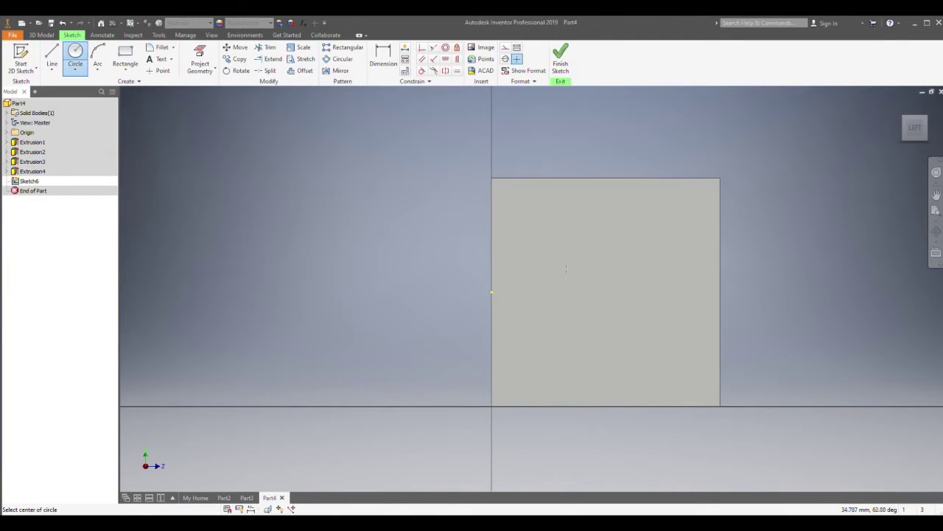
pyautogui.click(537, 234)
pyautogui.click(562, 220)
# Dimension the circle's centre 12.5 mm from the face's left edge and 12.5 mm from its top edge.
pyautogui.click(383, 65)
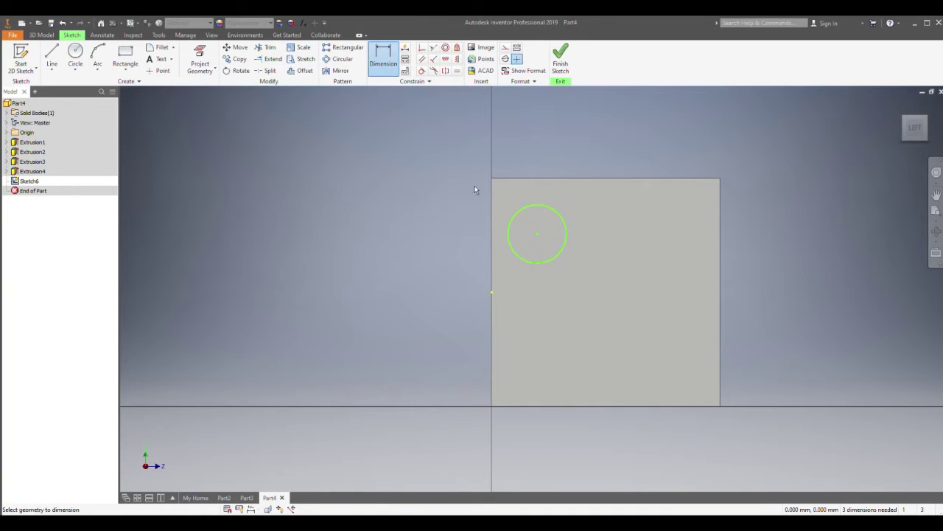
pyautogui.click(492, 221)
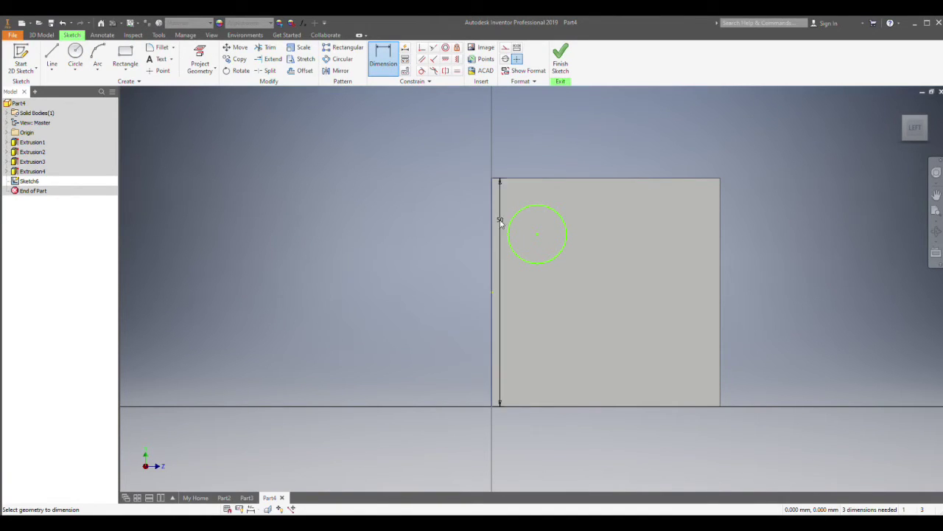
pyautogui.click(536, 234)
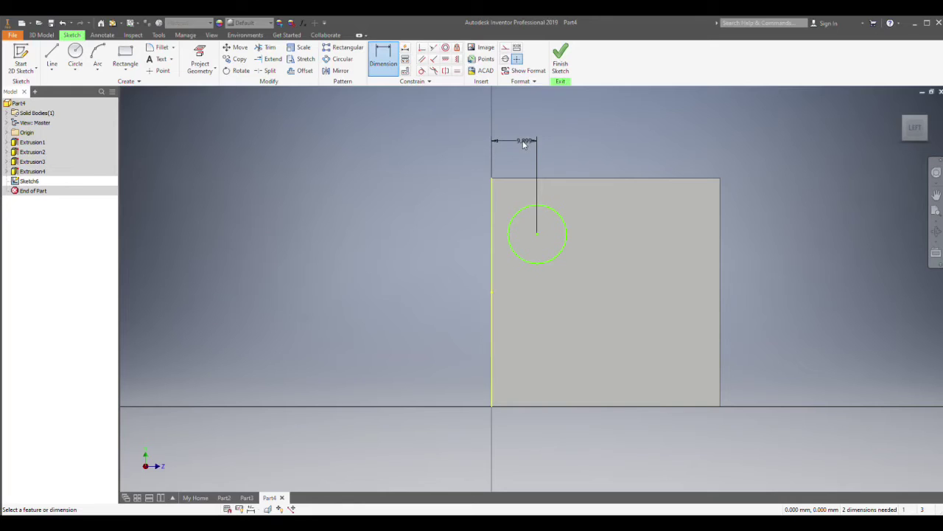
pyautogui.write('12.5')
pyautogui.press('Return')
pyautogui.click(556, 178)
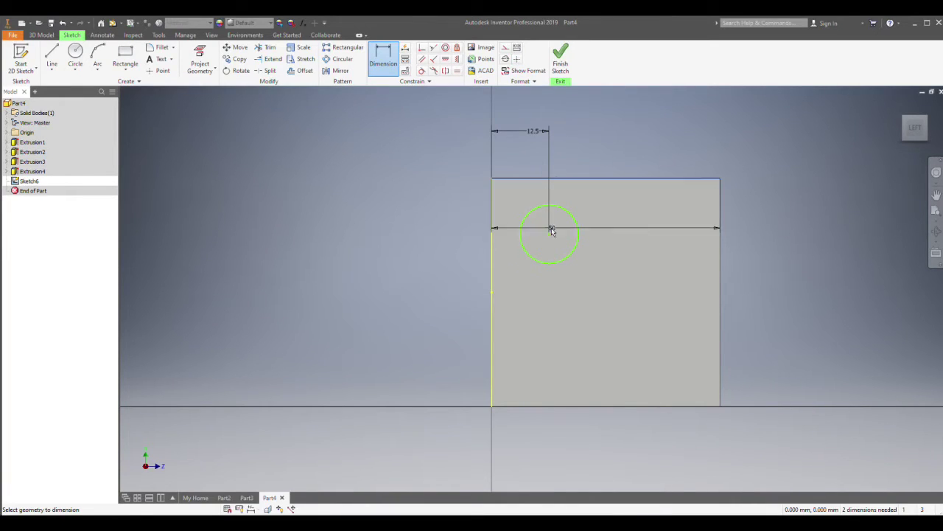
pyautogui.click(548, 233)
pyautogui.click(471, 221)
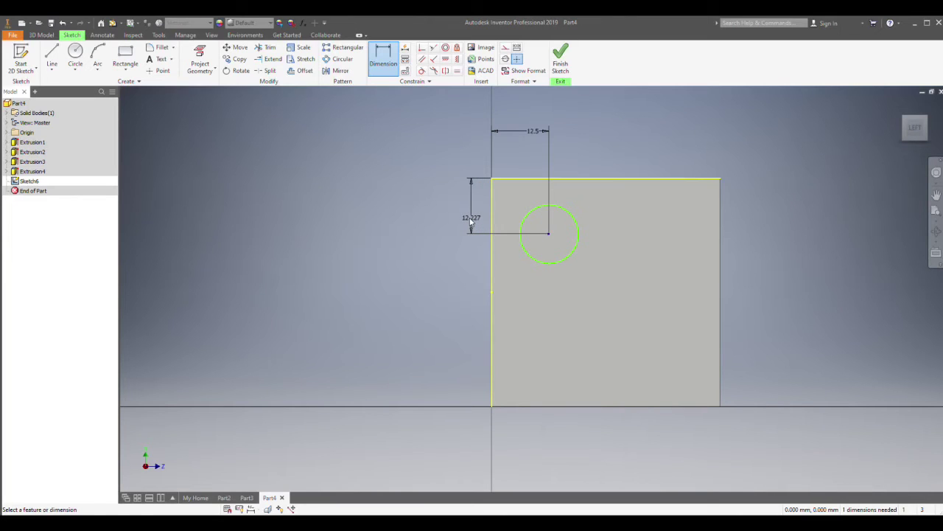
pyautogui.write('12.5')
pyautogui.press('Return')
# Dimension the circle's diameter as 10 mm.
pyautogui.click(569, 217)
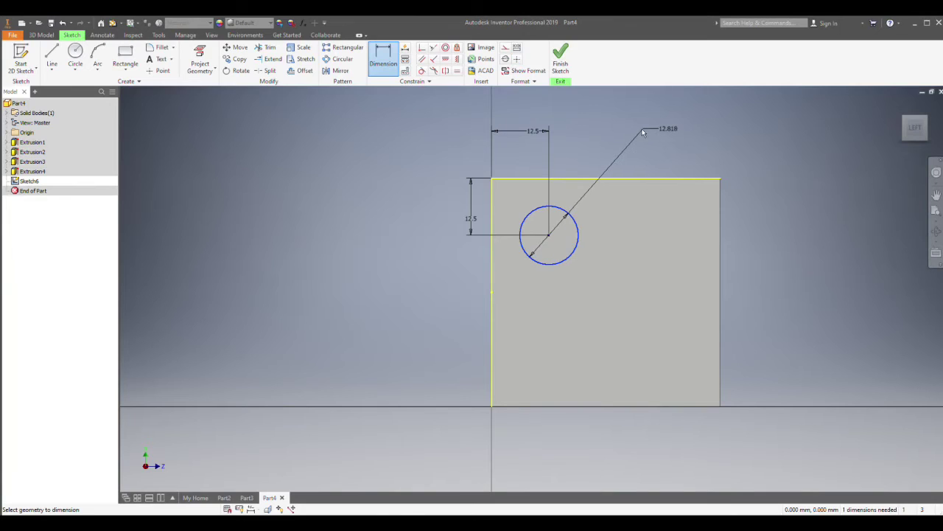
pyautogui.click(642, 128)
pyautogui.write('10')
pyautogui.press('Return')
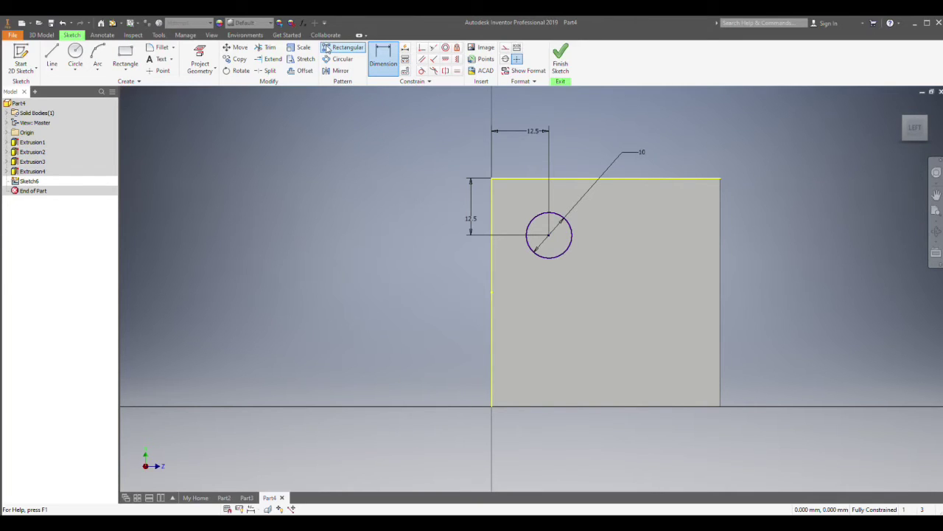
# Set up a rectangular pattern of the circle along the face's left and top edges with 25 mm spacing in both directions.
pyautogui.click(326, 48)
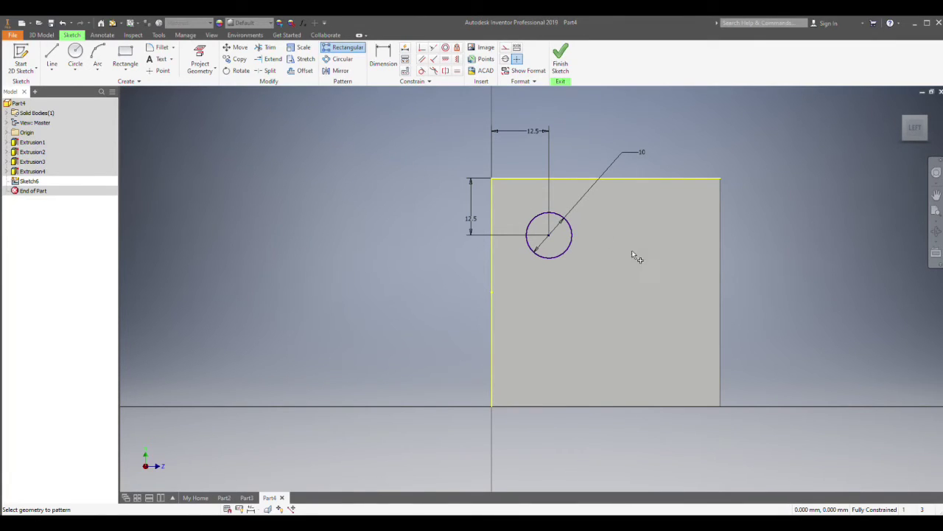
pyautogui.click(569, 228)
pyautogui.click(303, 198)
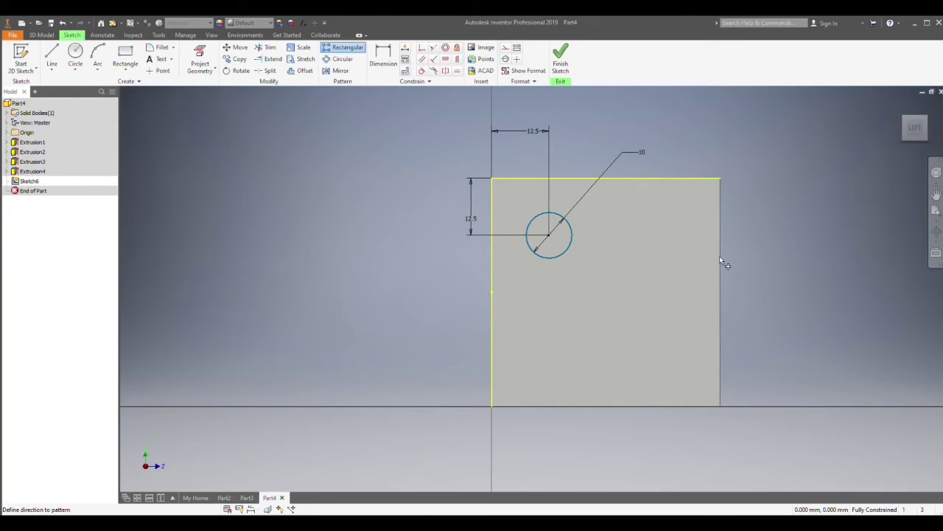
pyautogui.click(490, 256)
pyautogui.click(561, 177)
pyautogui.click(341, 236)
pyautogui.write('25')
pyautogui.write('25')
# Orient the circle pattern downward and to the right across the face, and create it.
pyautogui.click(371, 196)
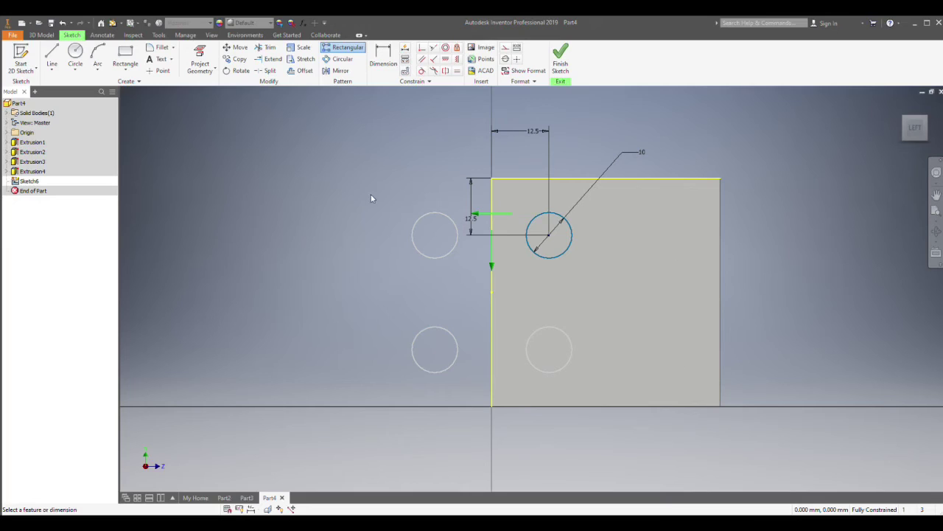
pyautogui.click(319, 199)
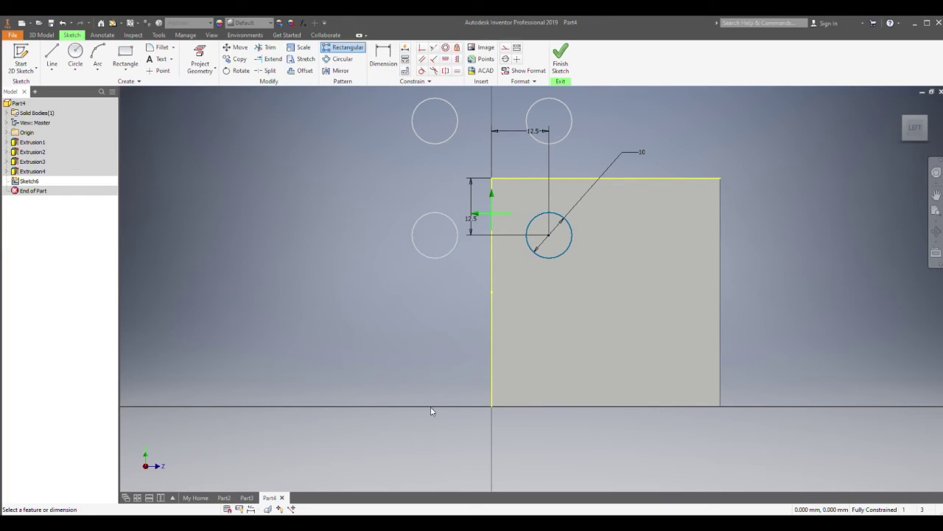
pyautogui.click(321, 203)
pyautogui.click(372, 198)
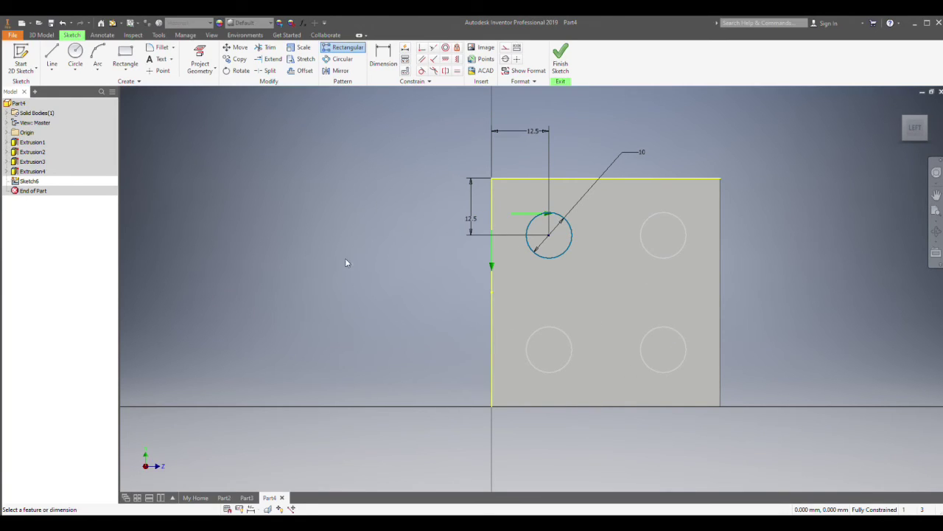
pyautogui.press('Return')
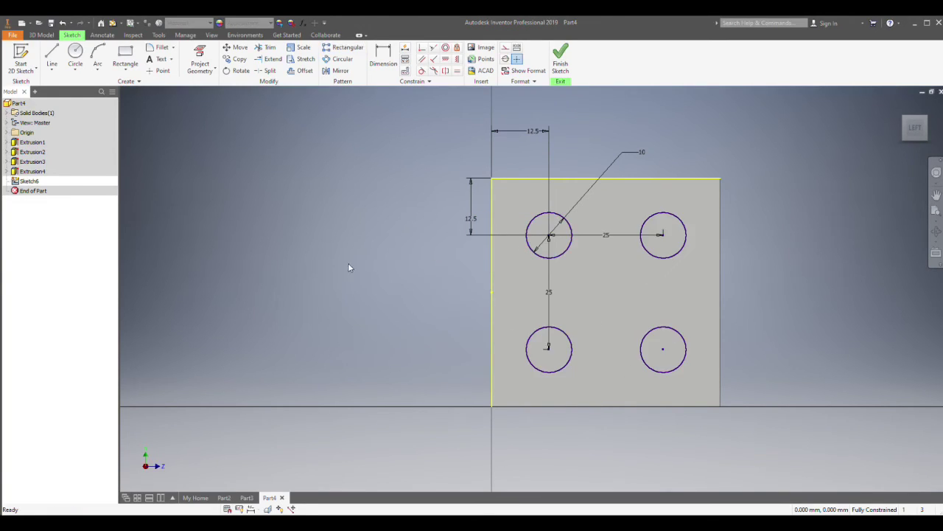
# Finish the sketch and cut all four circles into the face as shallow recesses with Extrude.
pyautogui.click(566, 62)
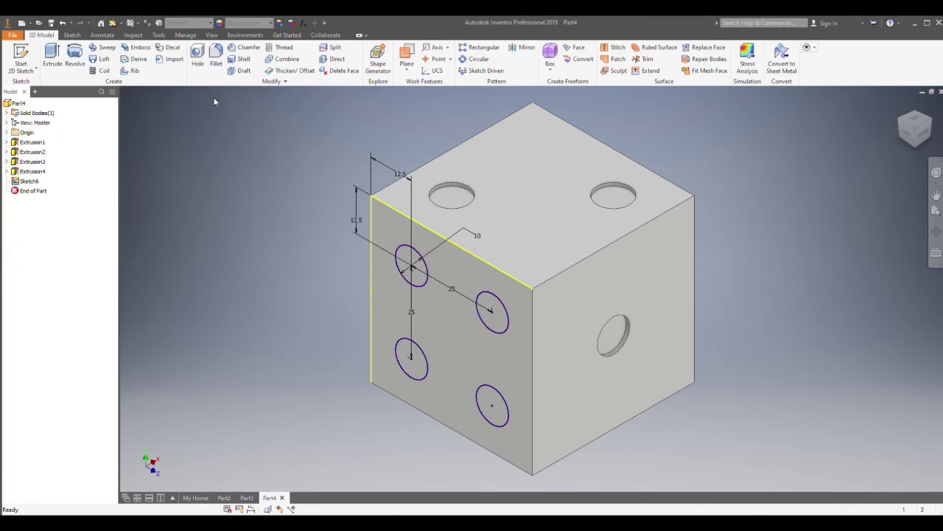
pyautogui.click(53, 68)
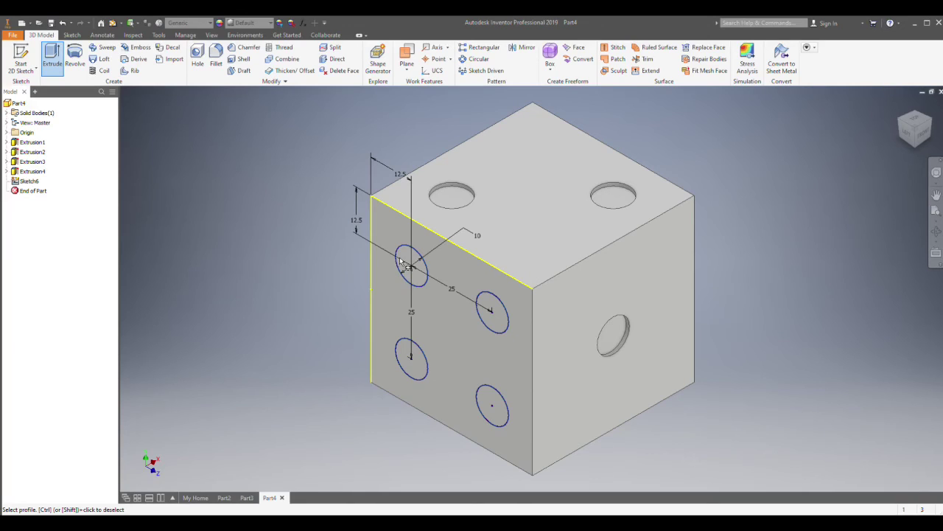
pyautogui.click(403, 264)
pyautogui.click(409, 356)
pyautogui.click(495, 409)
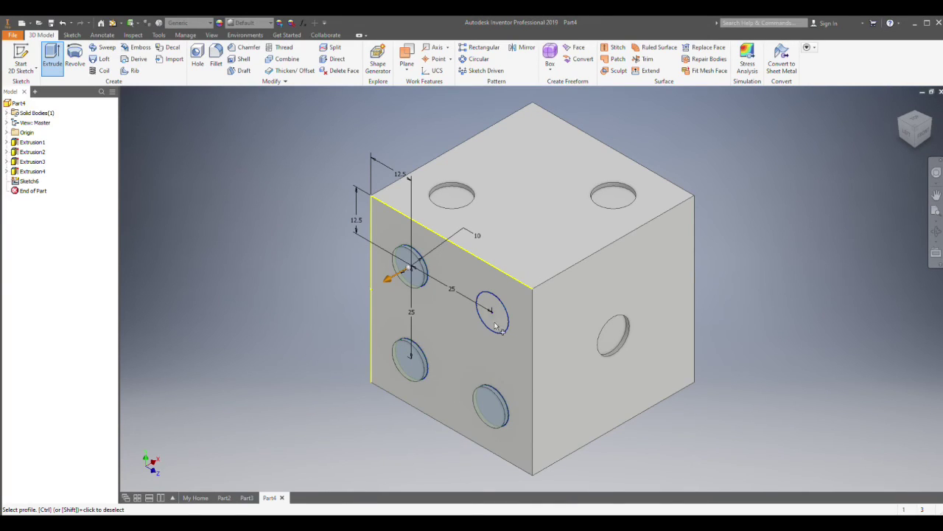
pyautogui.click(493, 313)
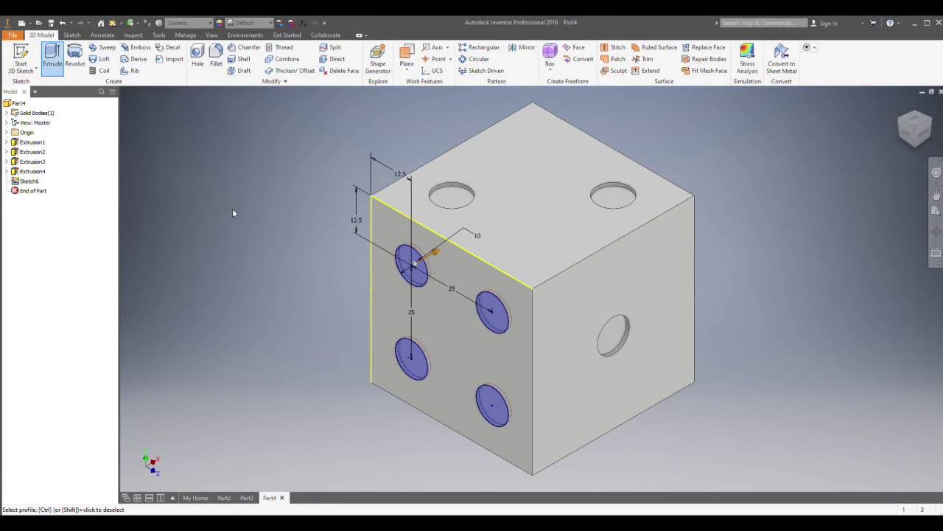
pyautogui.press('Return')
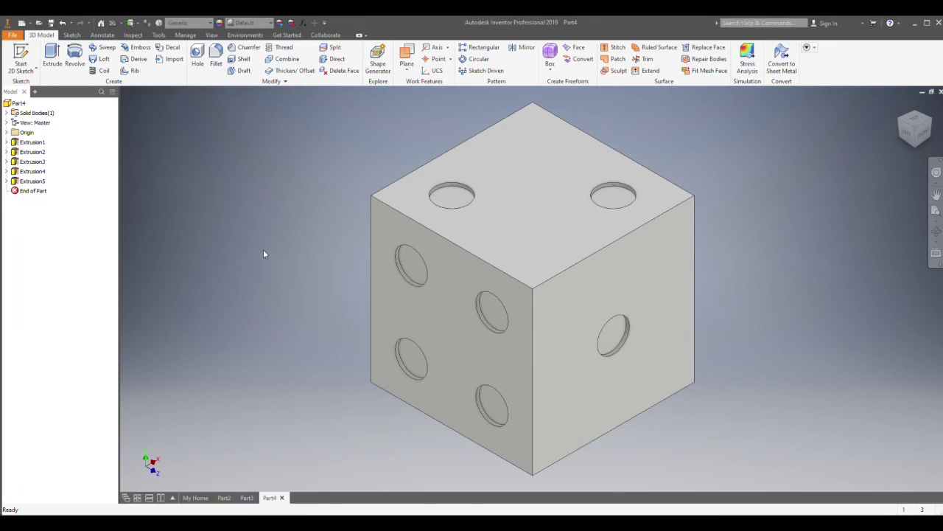
# Rotate the view to the cube's blank back face.
pyautogui.click(903, 121)
pyautogui.click(904, 122)
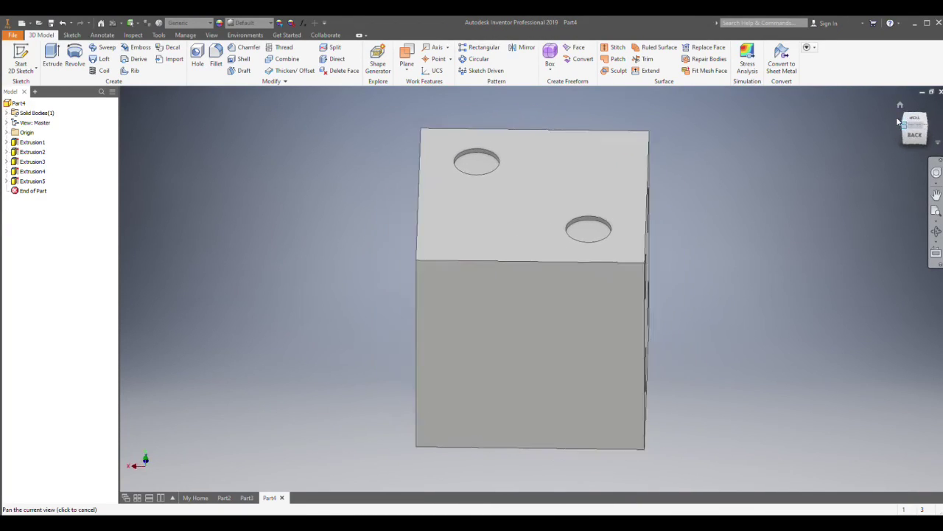
pyautogui.click(919, 149)
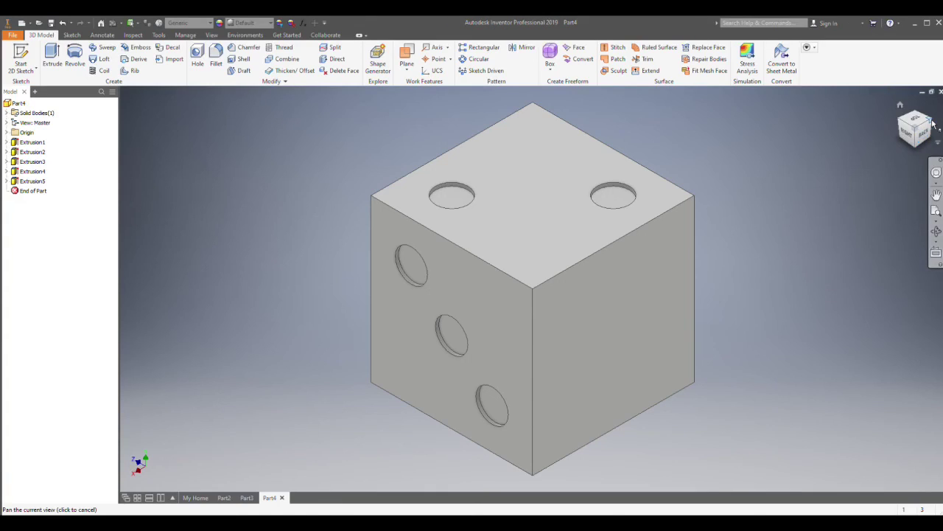